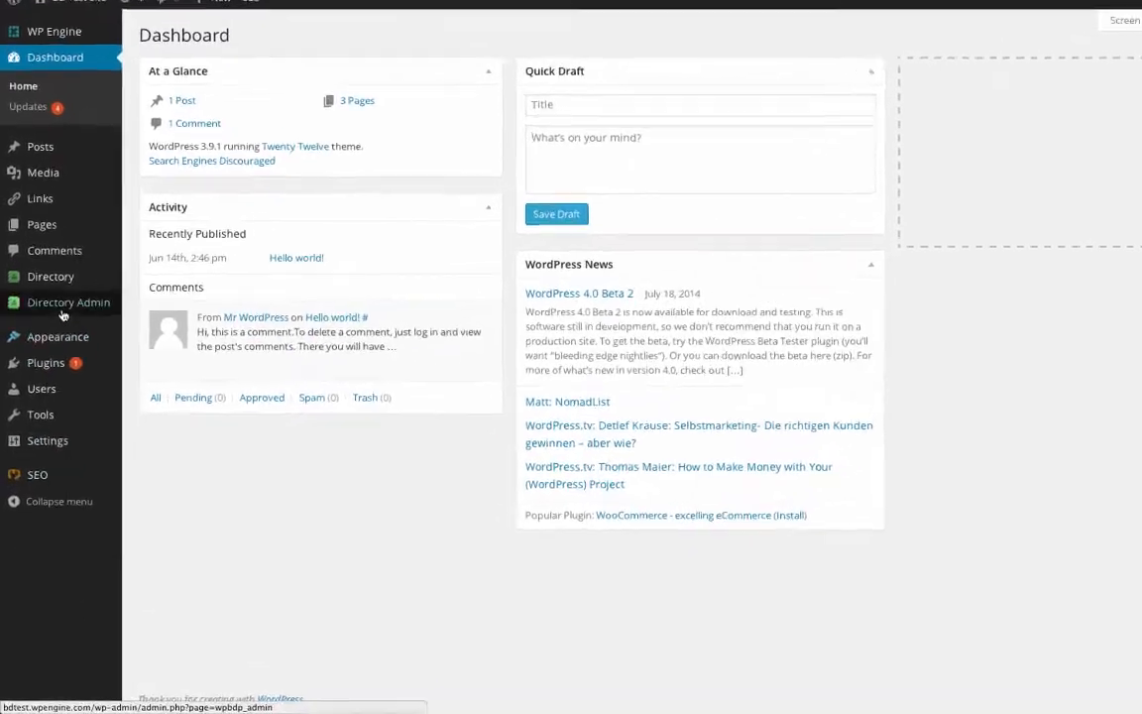
Step: Go to Directory Admin > Manage Options to show the Business Directory Settings General tab
mouse_move(56, 350)
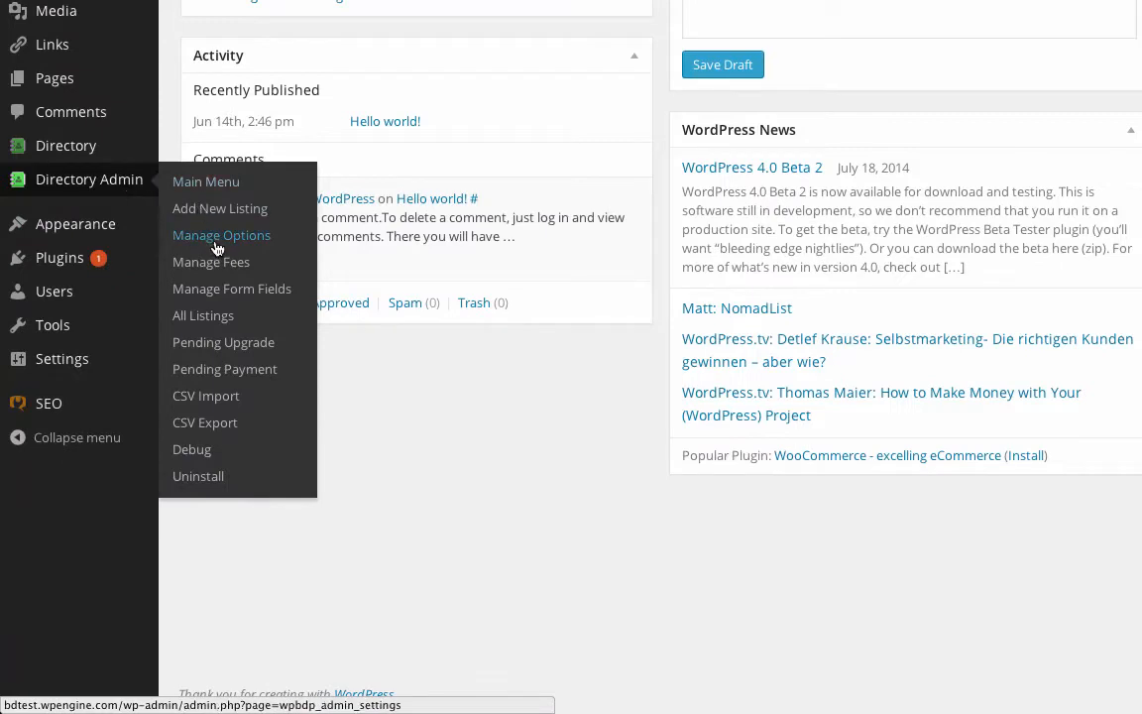
click(217, 244)
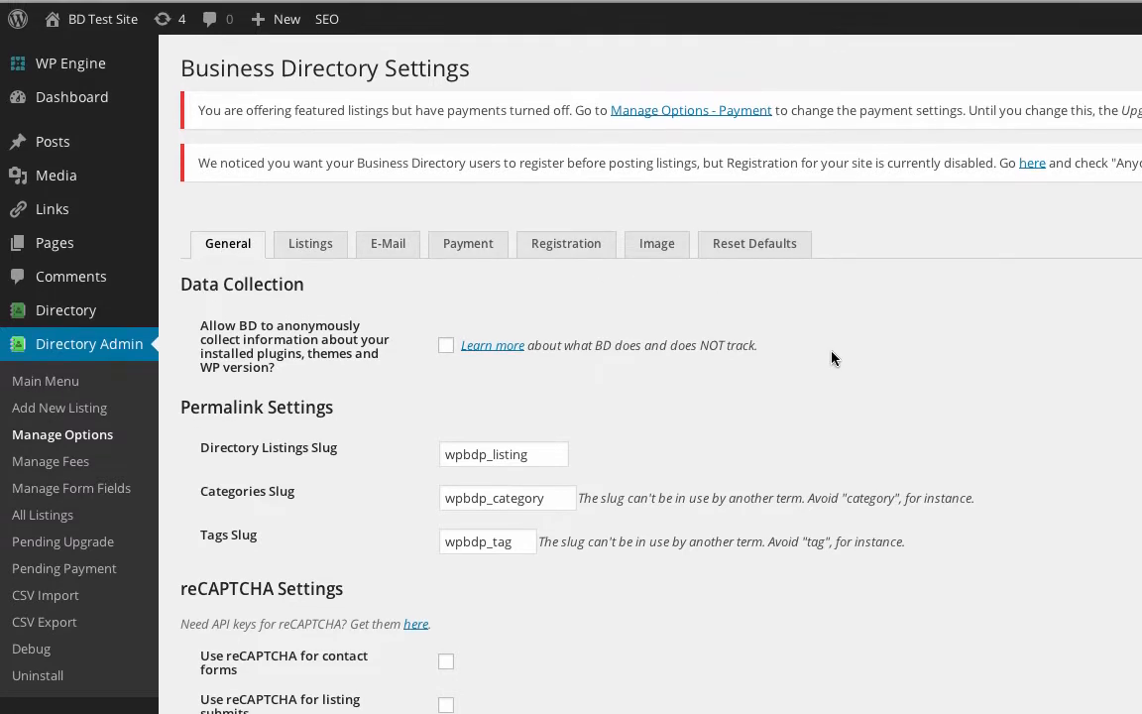
scroll(831, 357, down, 5)
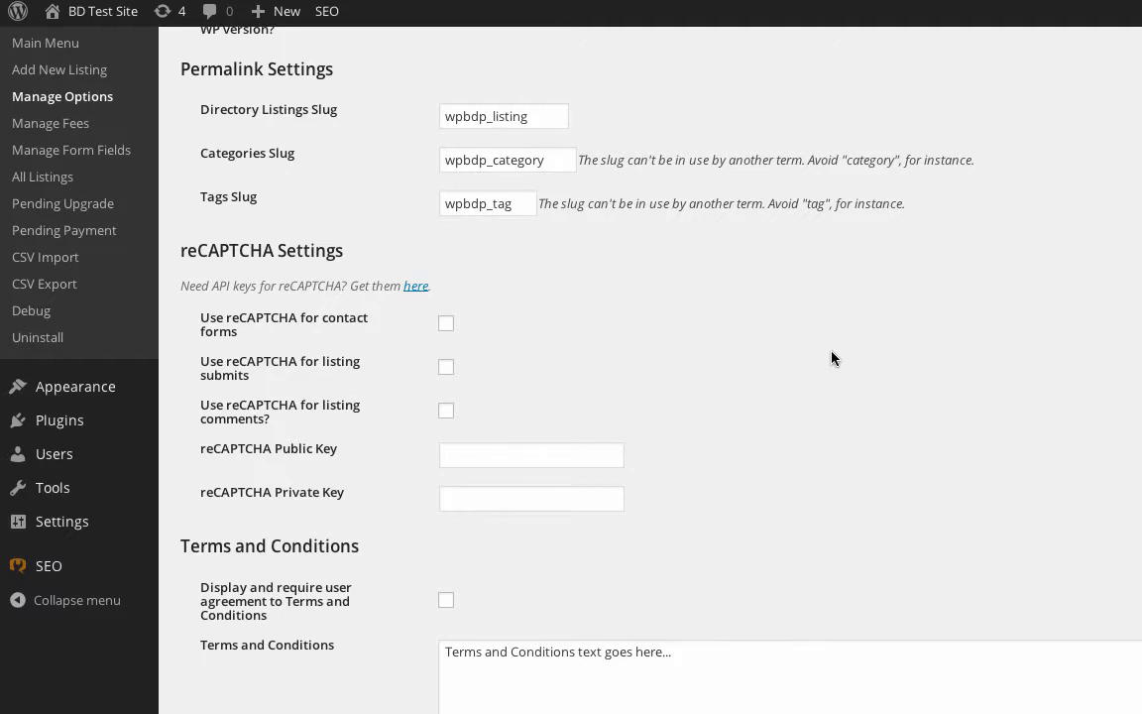
scroll(832, 358, down, 4)
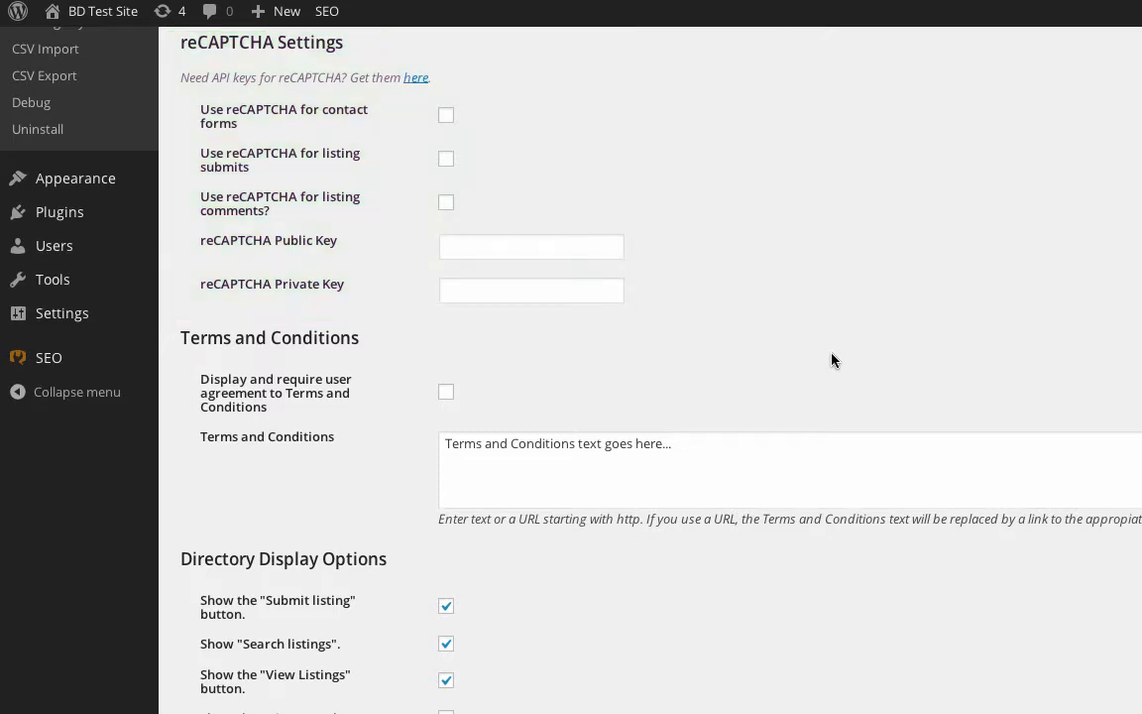
Step: Scroll down through the remaining General options of the directory settings
scroll(831, 360, down, 5)
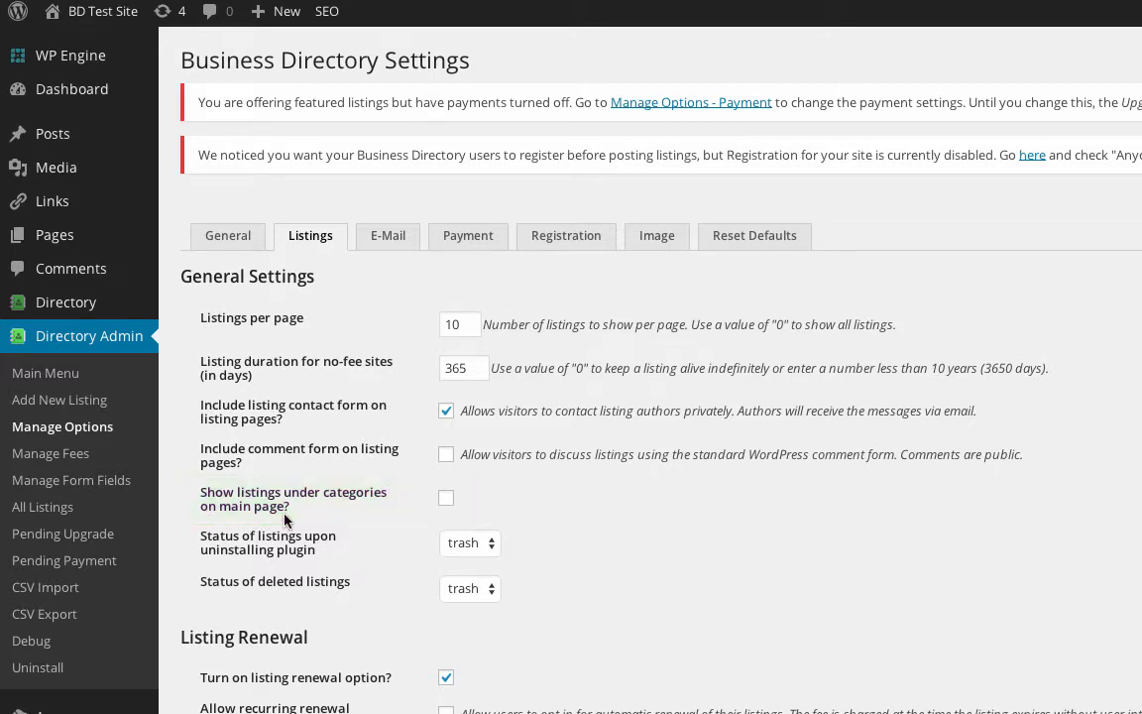
Step: Review the Listings options (10 per page, 365-day duration), then switch to E-Mail settings
scroll(623, 539, down, 6)
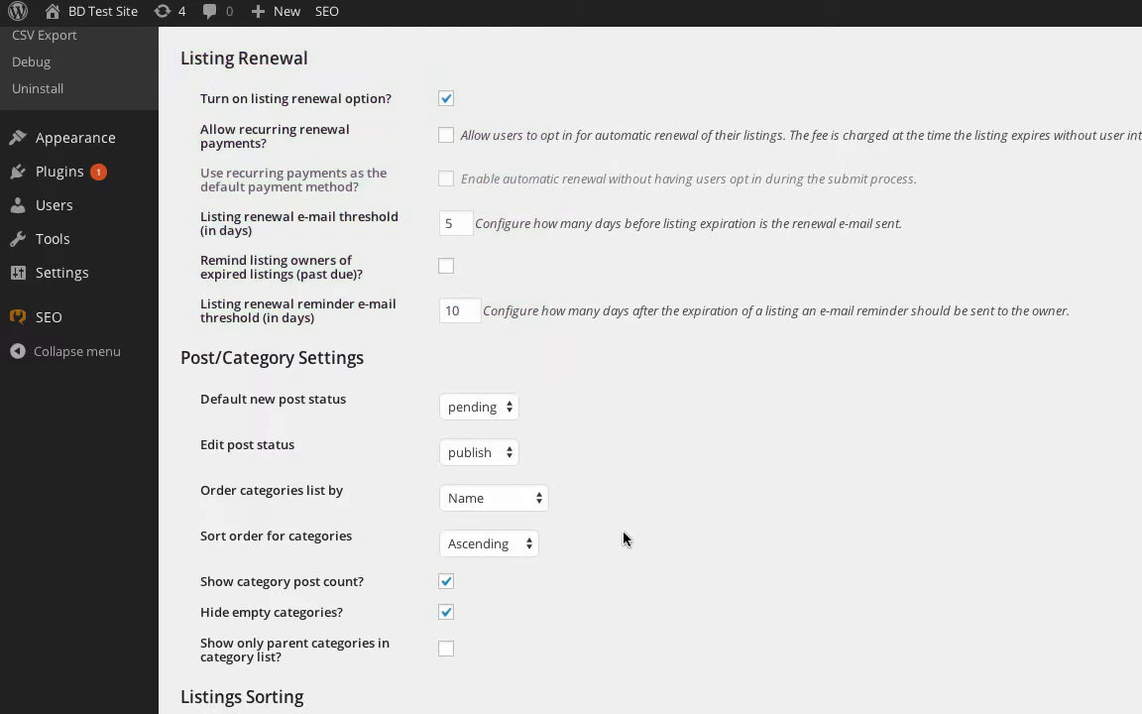
scroll(623, 539, down, 3)
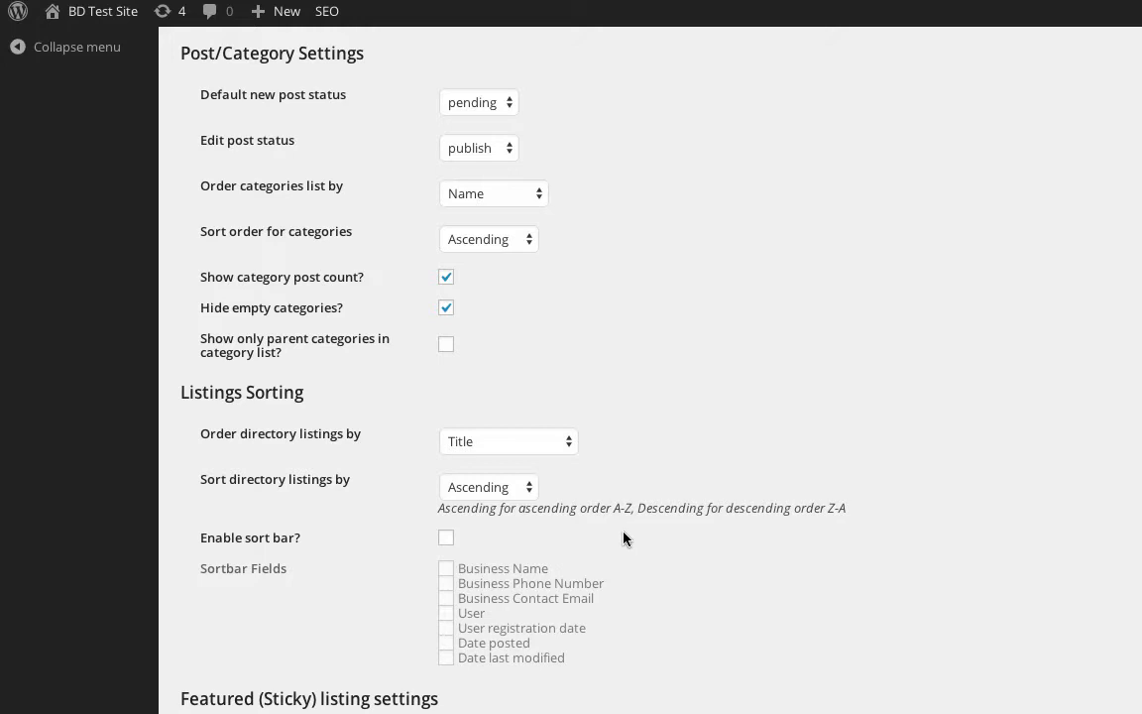
scroll(624, 538, down, 3)
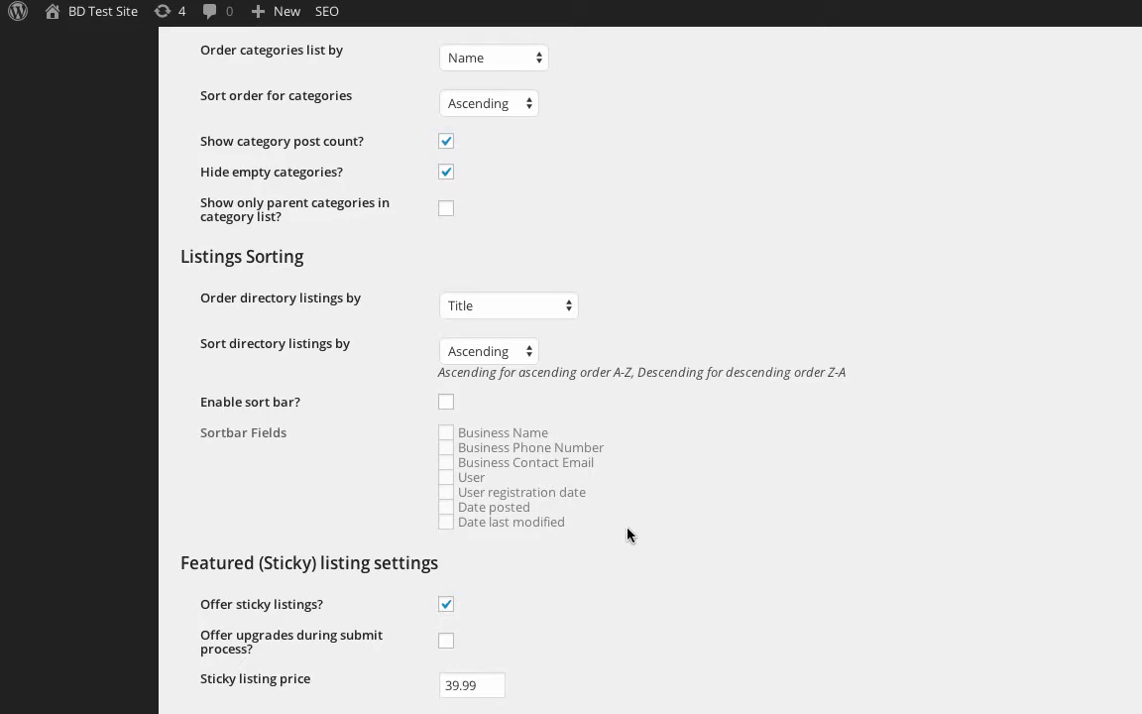
scroll(628, 535, up, 10)
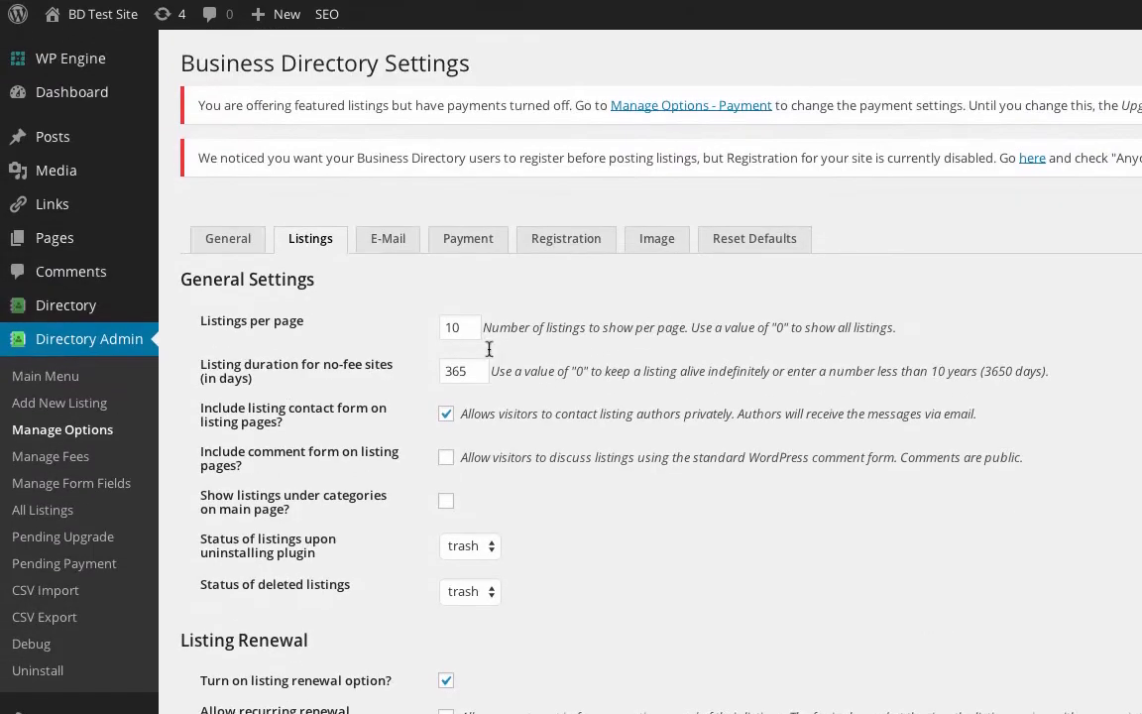
click(389, 238)
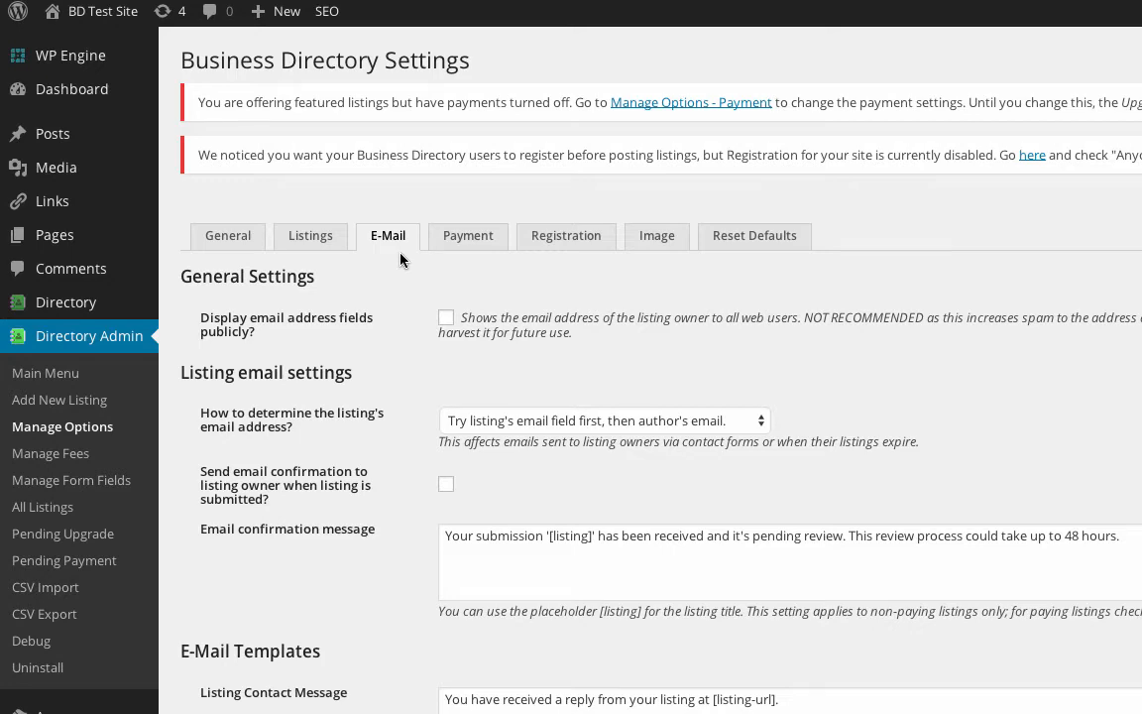
scroll(401, 260, down, 6)
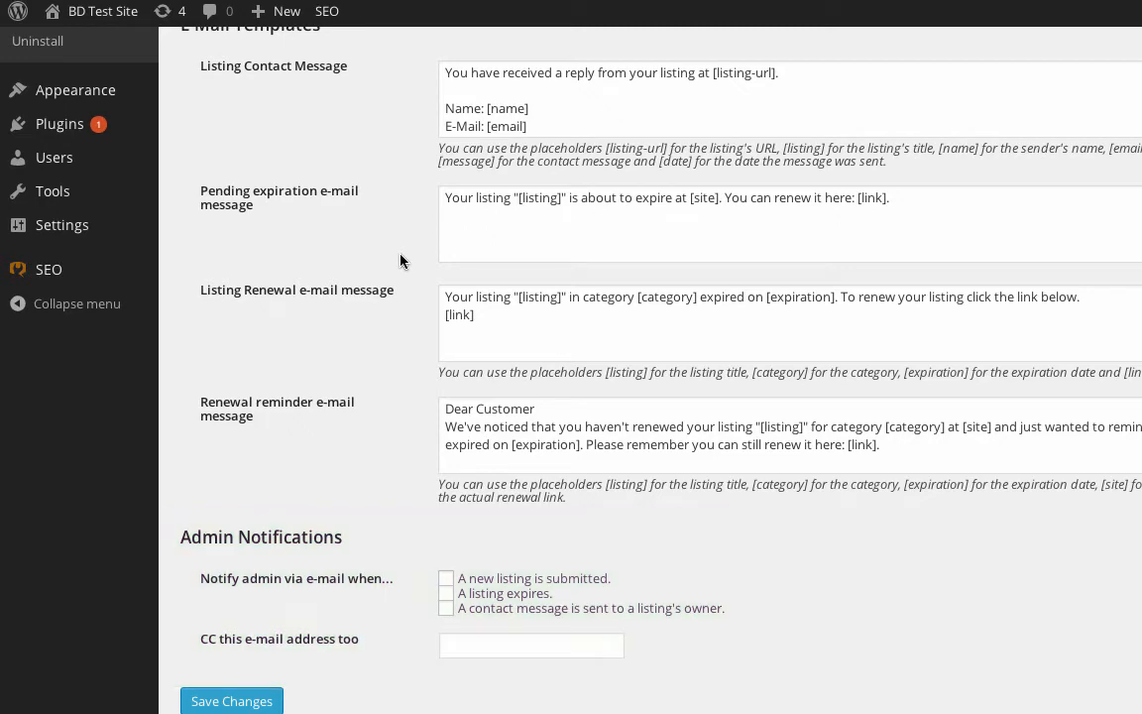
Step: On the Payment tab, enable payments and set Polish Zloty (PLN) as currency and symbol
scroll(400, 259, up, 10)
click(468, 236)
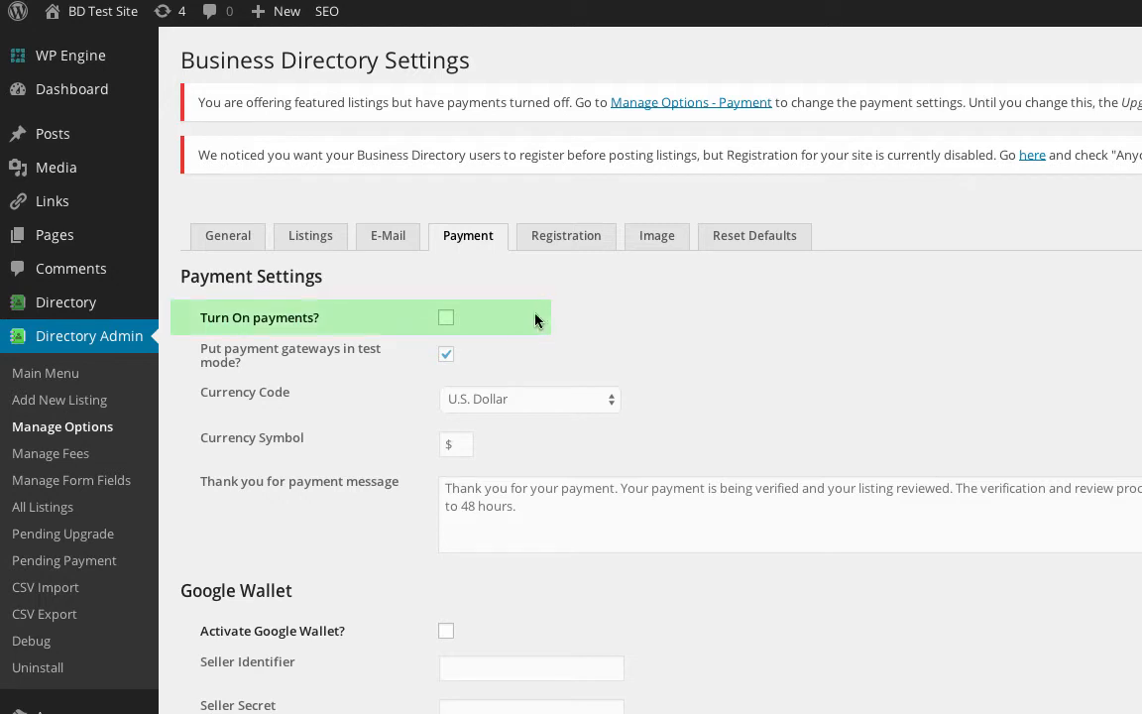
click(447, 318)
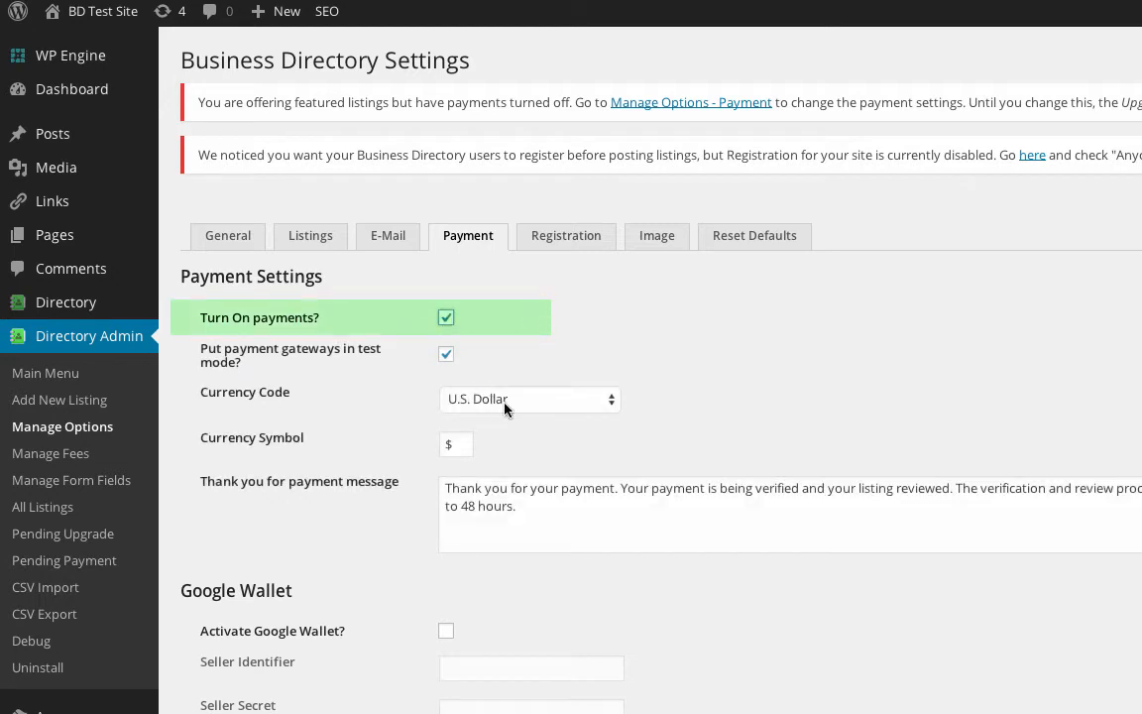
click(466, 399)
click(534, 256)
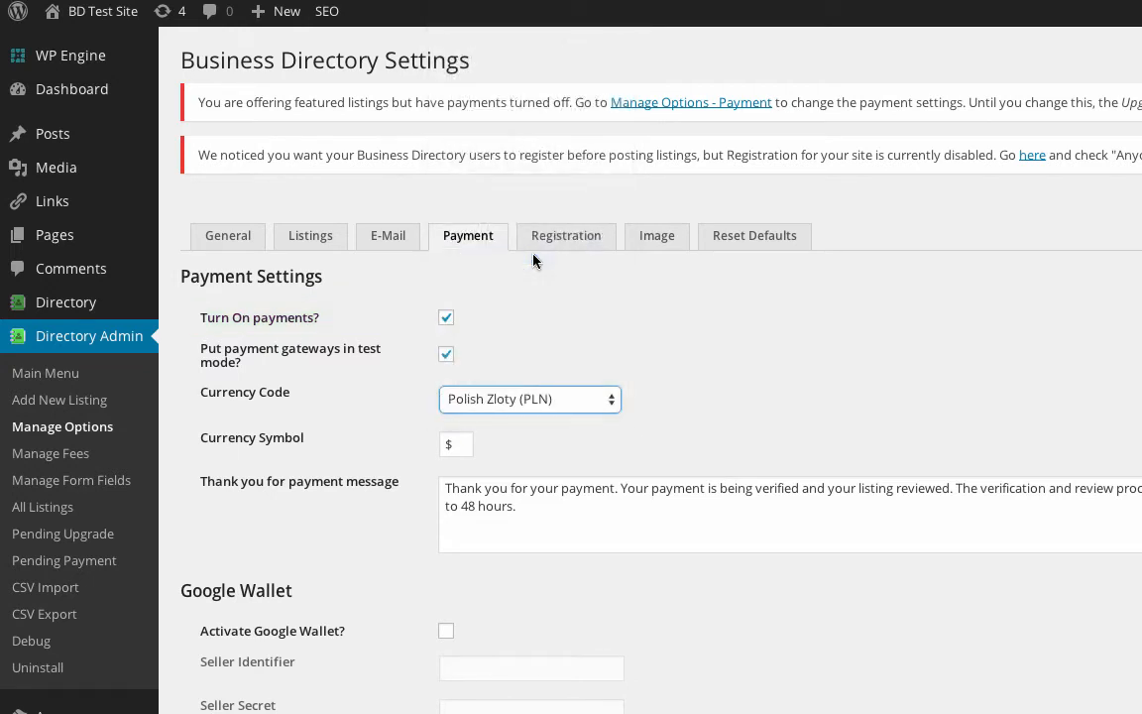
double_click(459, 444)
text(PLN)
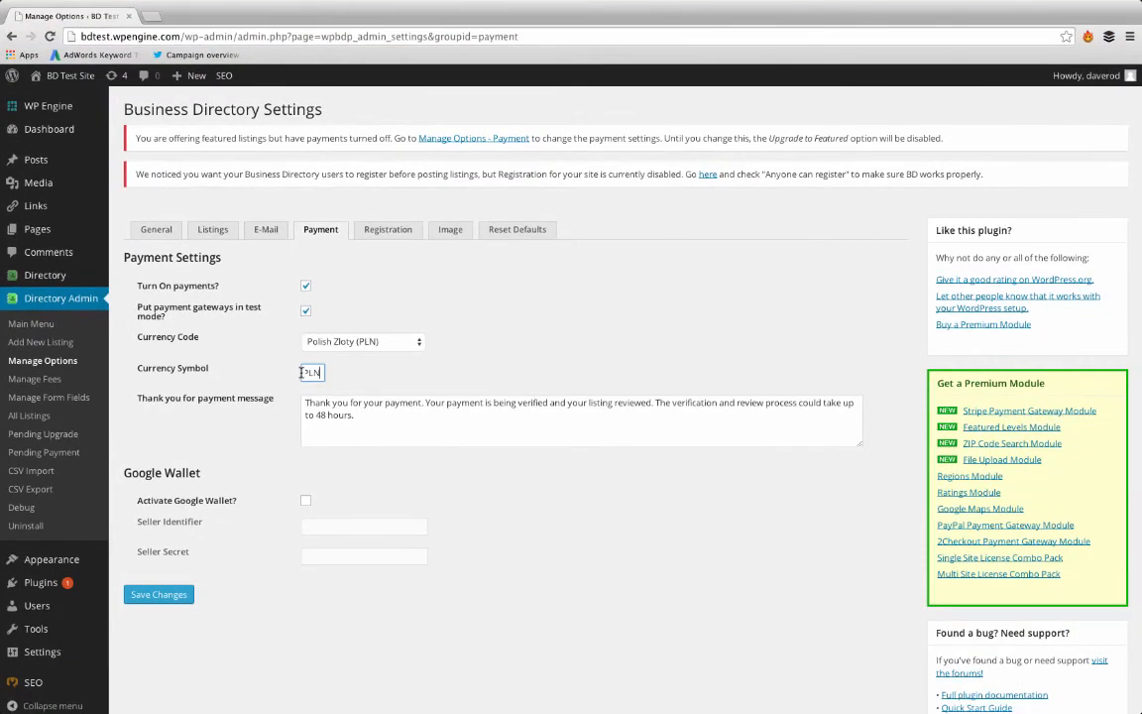
Step: Activate Google Wallet, fill in the seller identifier and secret, and save the payment settings
click(307, 502)
click(364, 526)
text(indentifier)
click(364, 556)
text(secret)
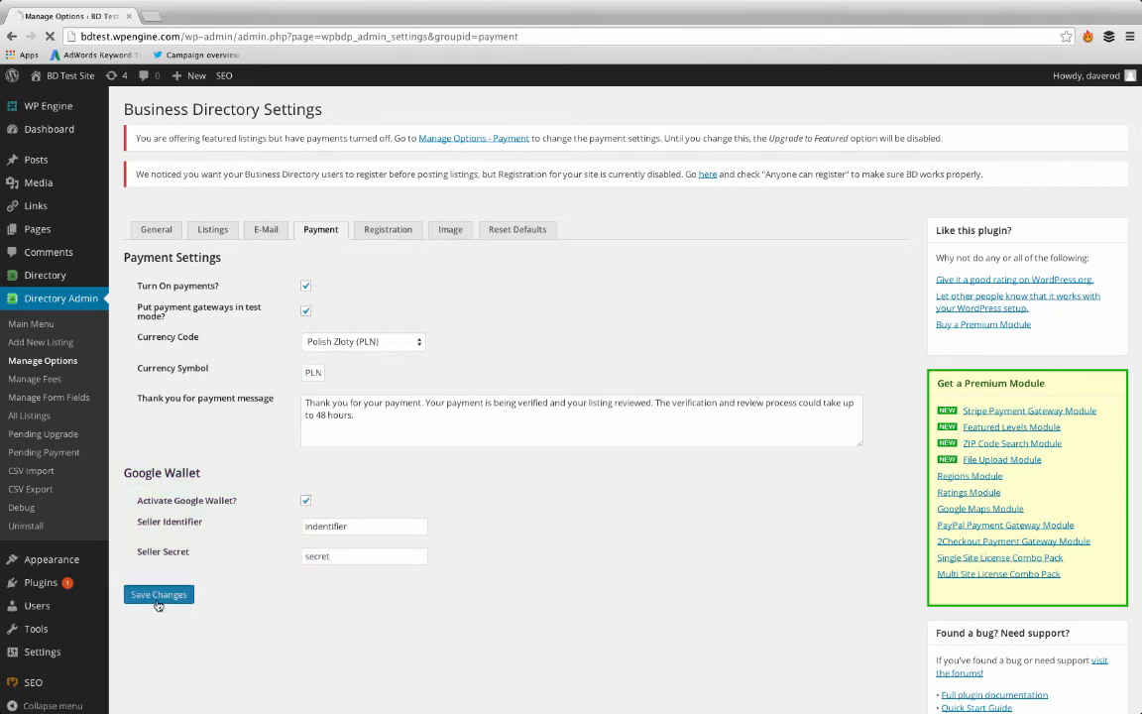
click(164, 595)
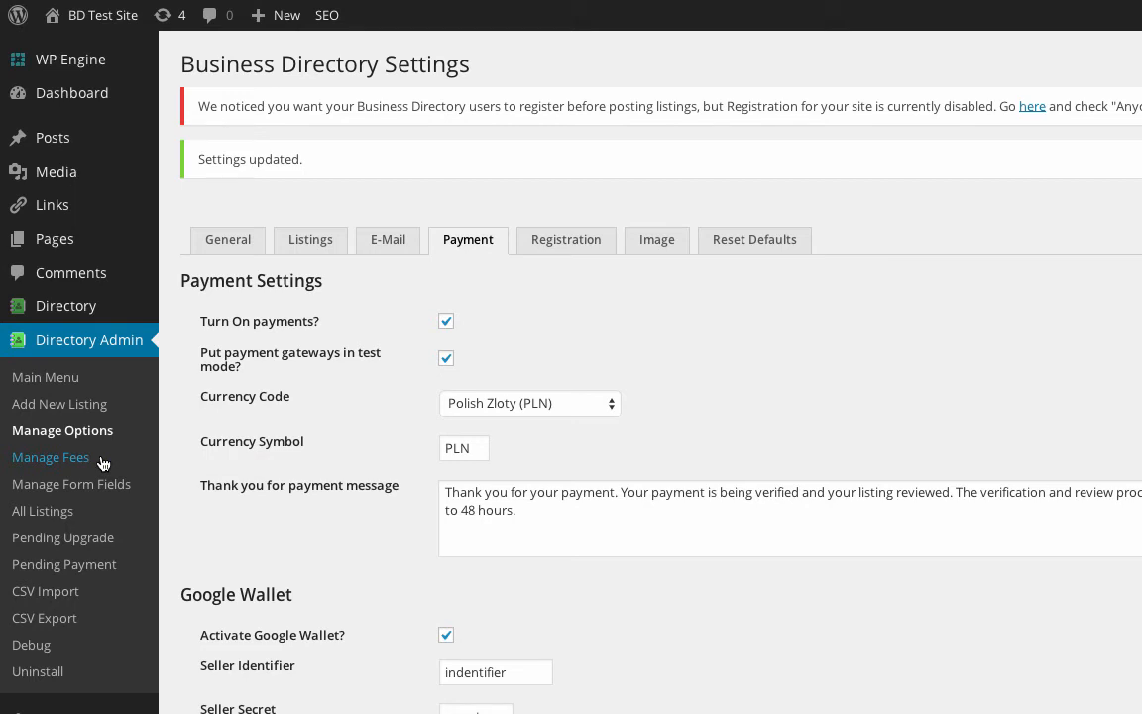
Step: Show the directory's Registration settings, with Require login on and no registration URL
click(566, 239)
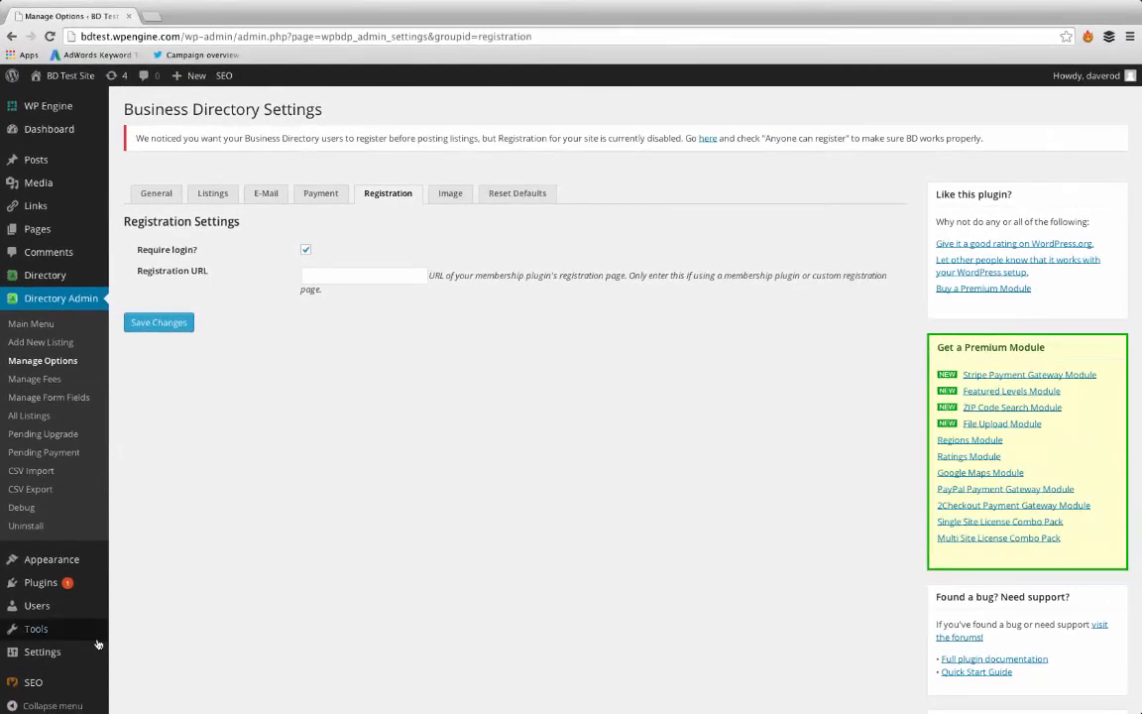
mouse_move(70, 653)
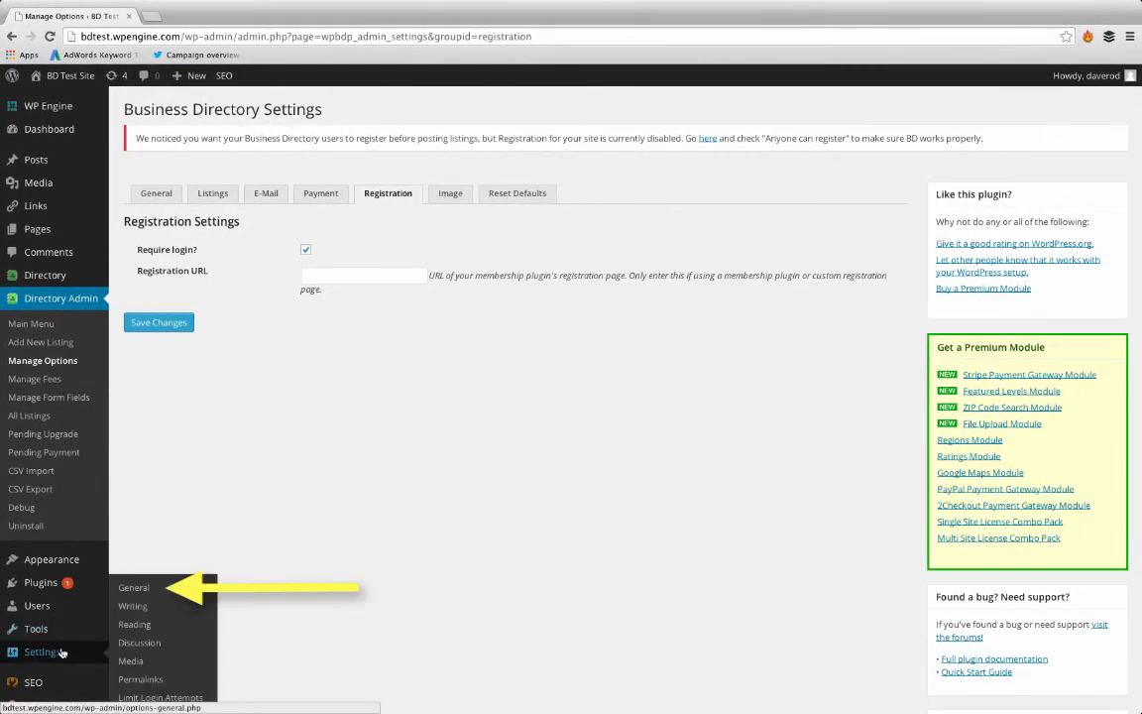
Step: In Settings > General, enable Membership 'Anyone can register' and save
click(154, 591)
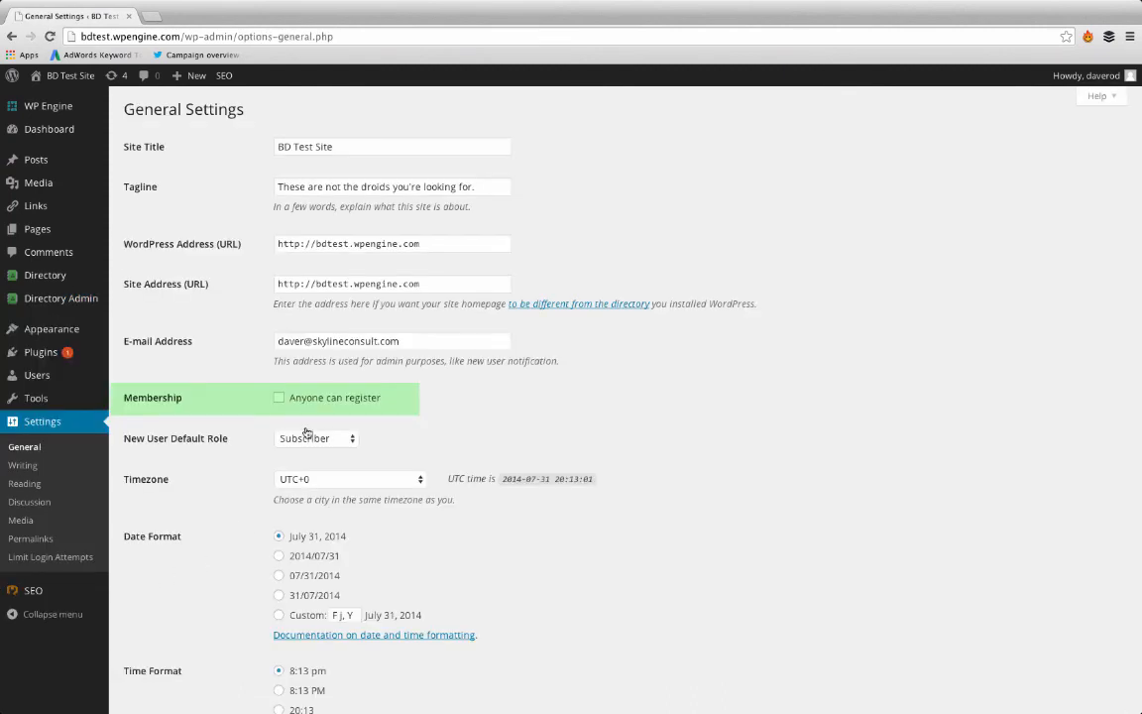
click(279, 398)
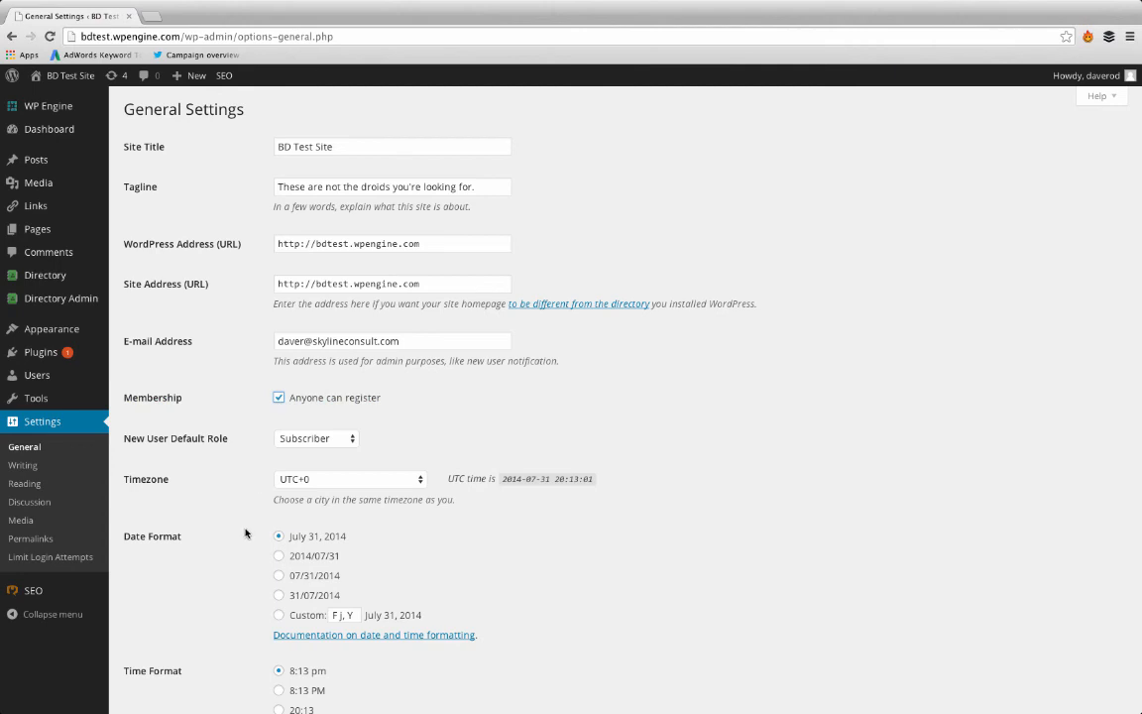
scroll(246, 533, down, 3)
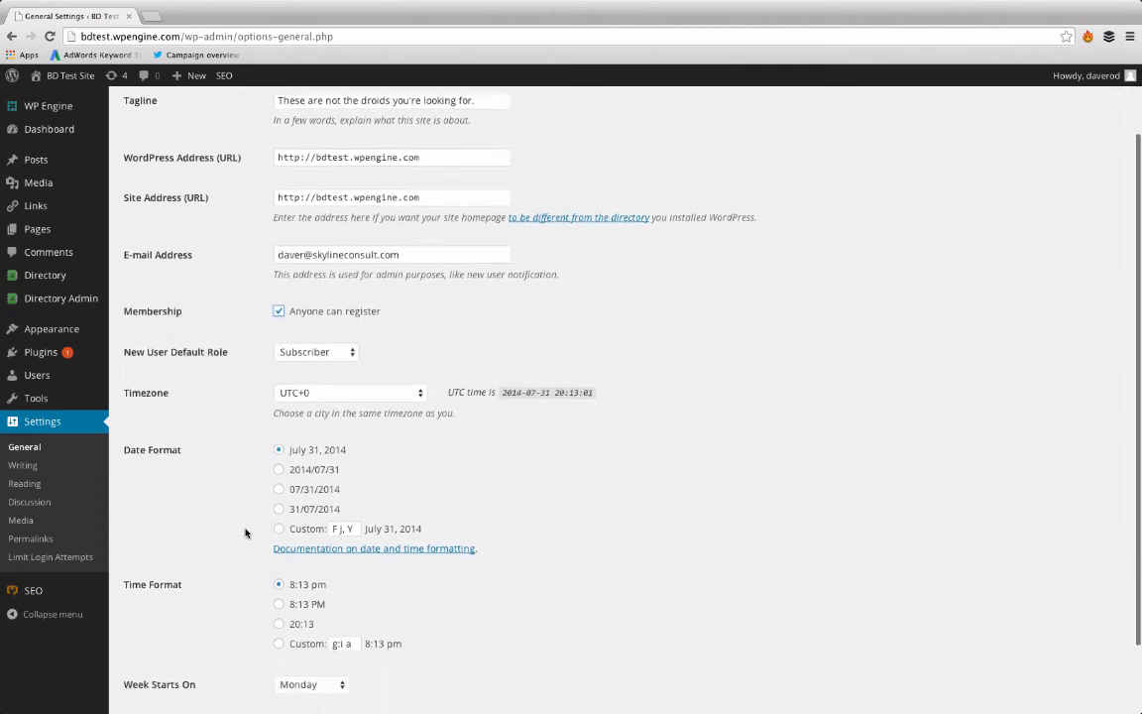
click(165, 645)
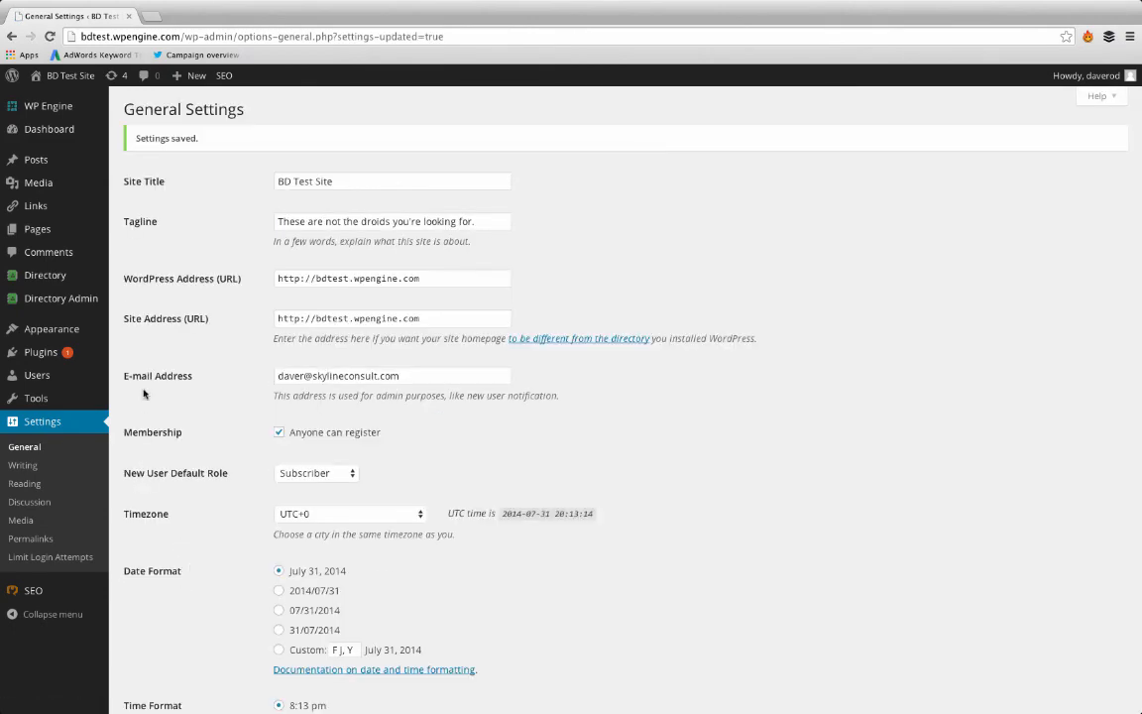
Step: Return to Business Directory settings and view the Image tab's limits (10000 KB, 500×500, 150 thumbnail)
mouse_move(60, 298)
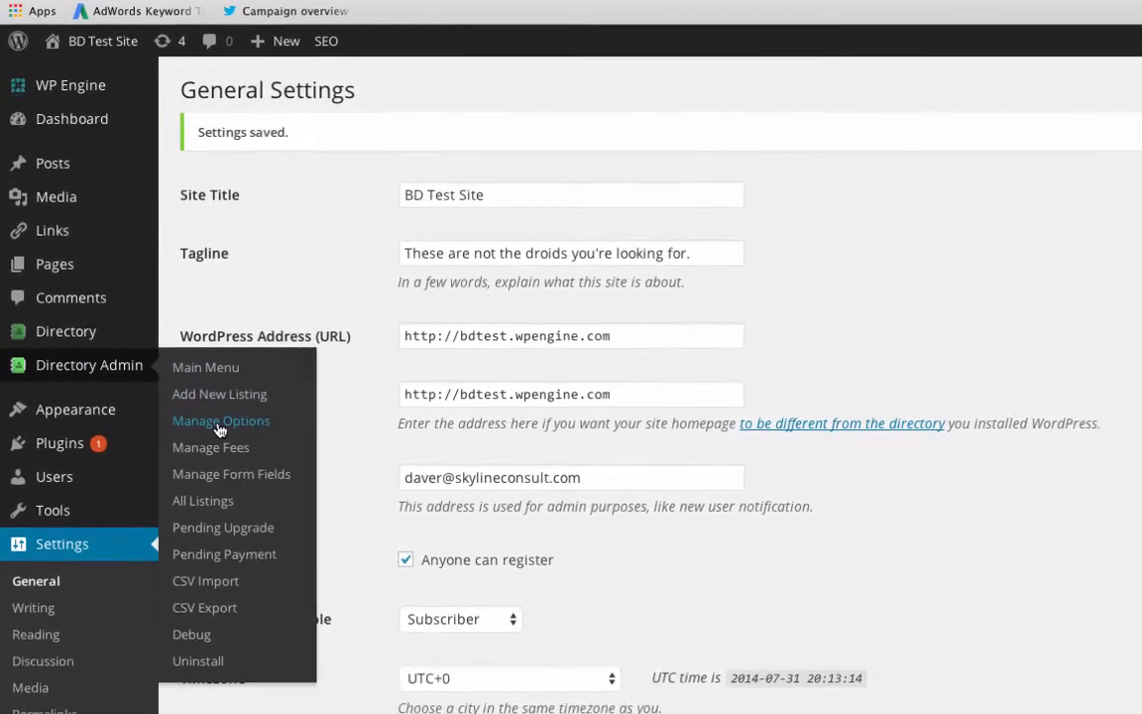
click(166, 379)
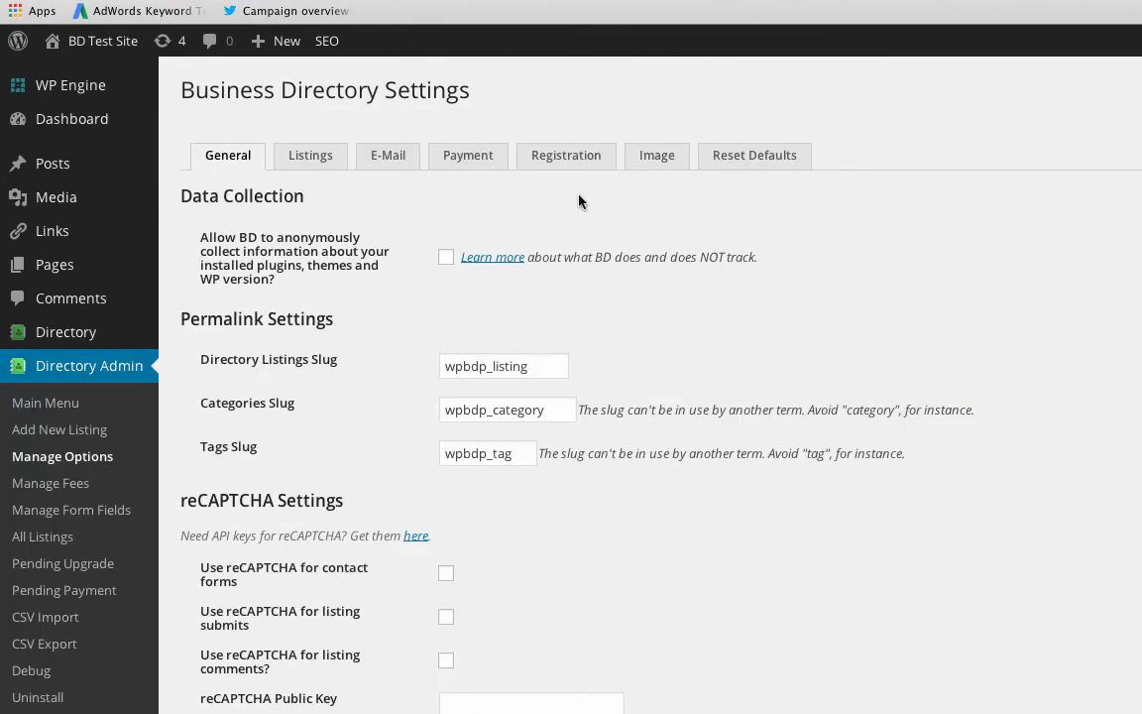
click(648, 158)
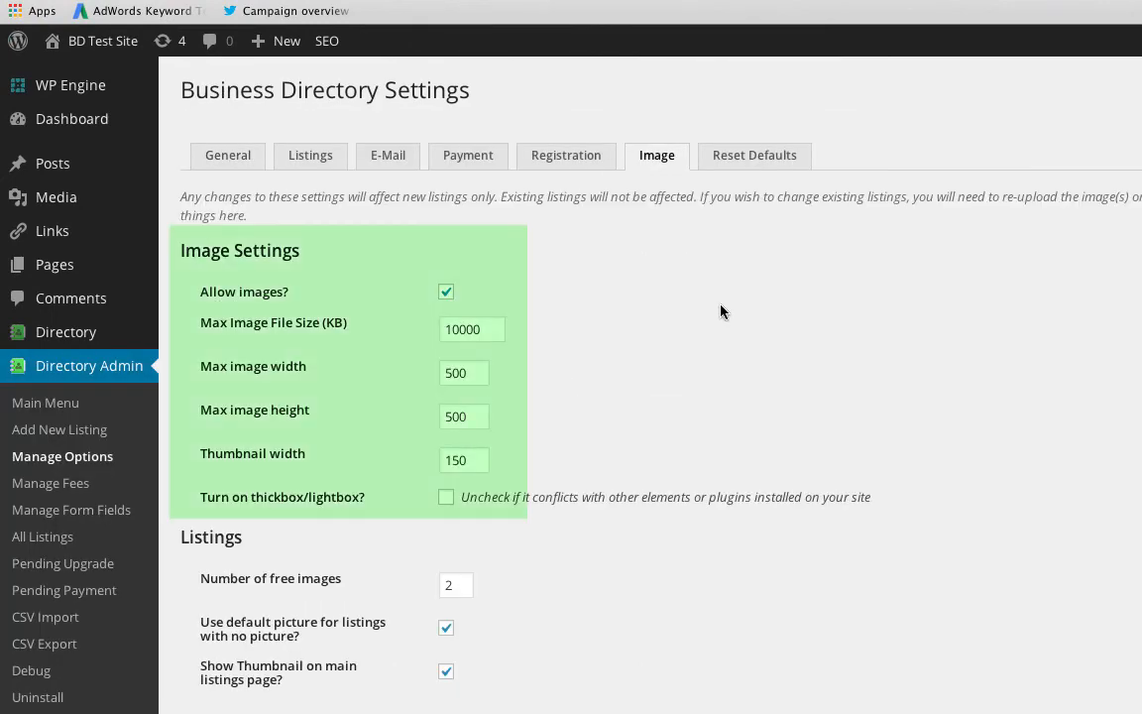